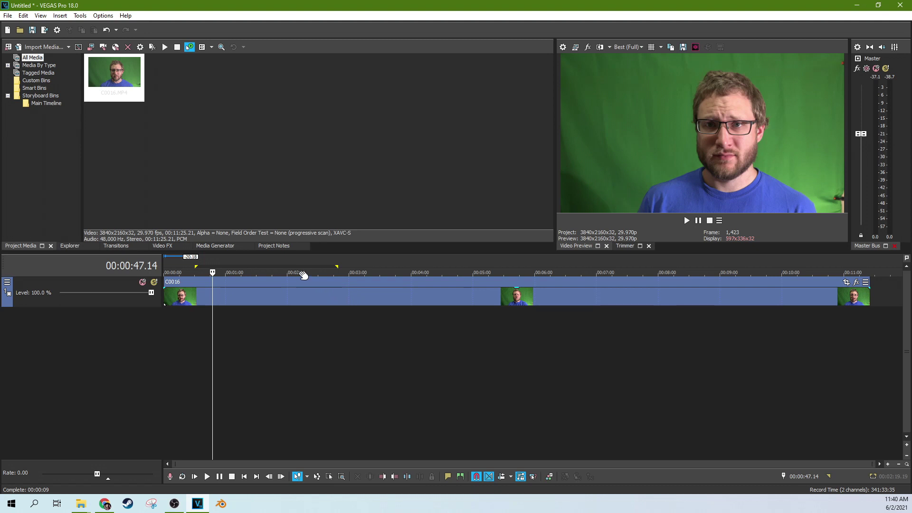
# Step: Select the C0016 clip and preview several points to find the section near 1:16
pyautogui.click(448, 298)
pyautogui.click(534, 303)
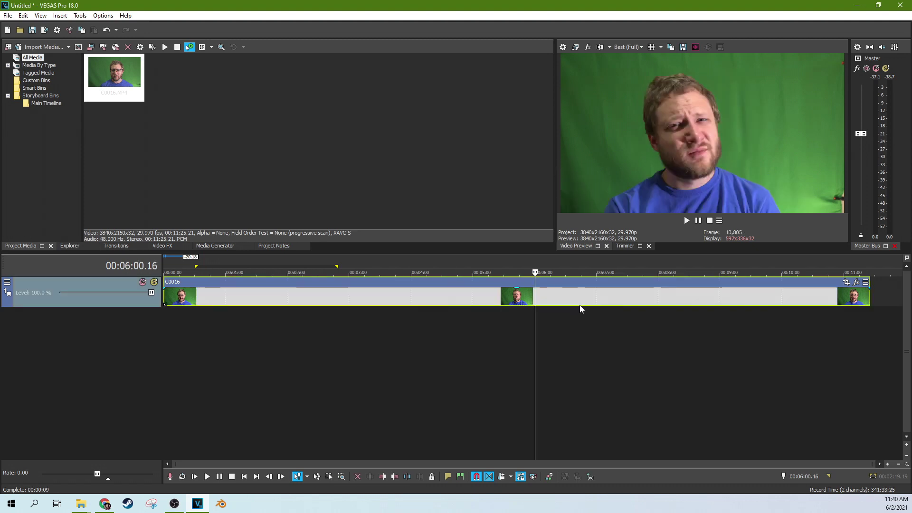
pyautogui.click(632, 303)
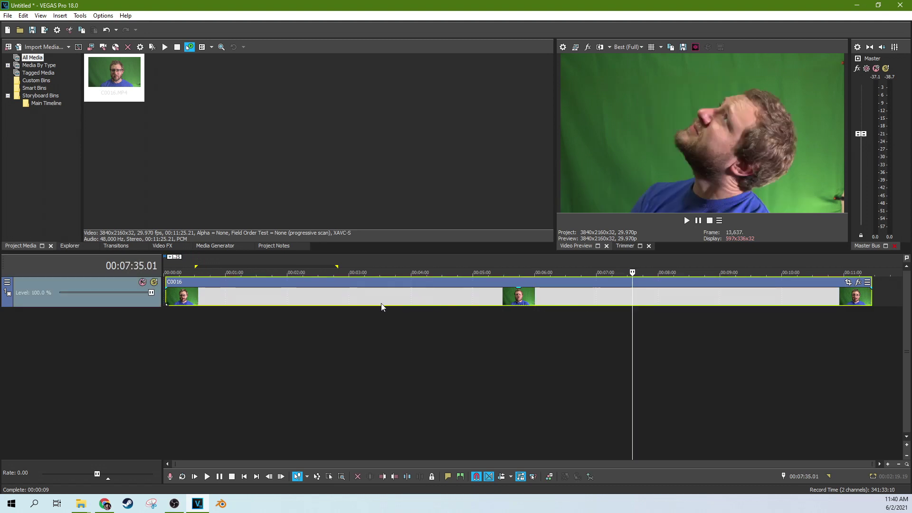
pyautogui.click(298, 308)
pyautogui.click(241, 300)
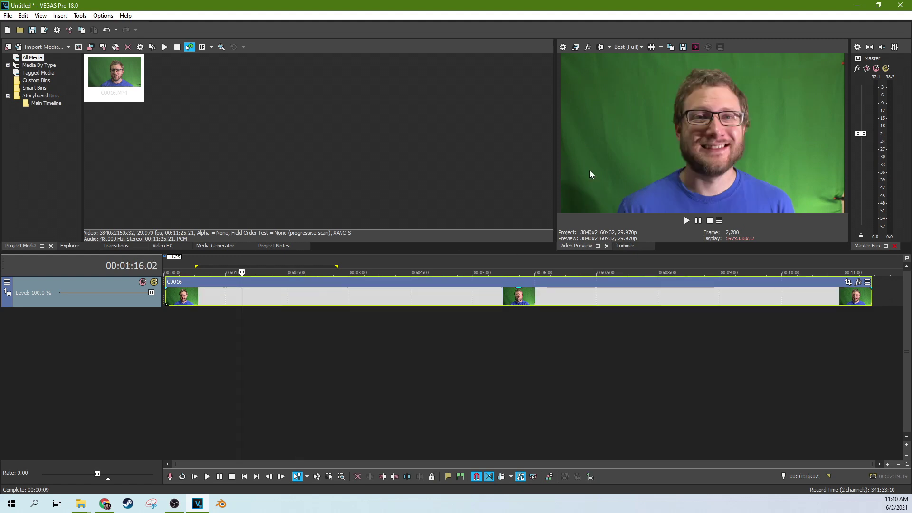
# Step: Mark a loop region over roughly 0:53–1:32 and trim the clip's start to it
pyautogui.moveTo(224, 261); pyautogui.dragTo(276, 263)
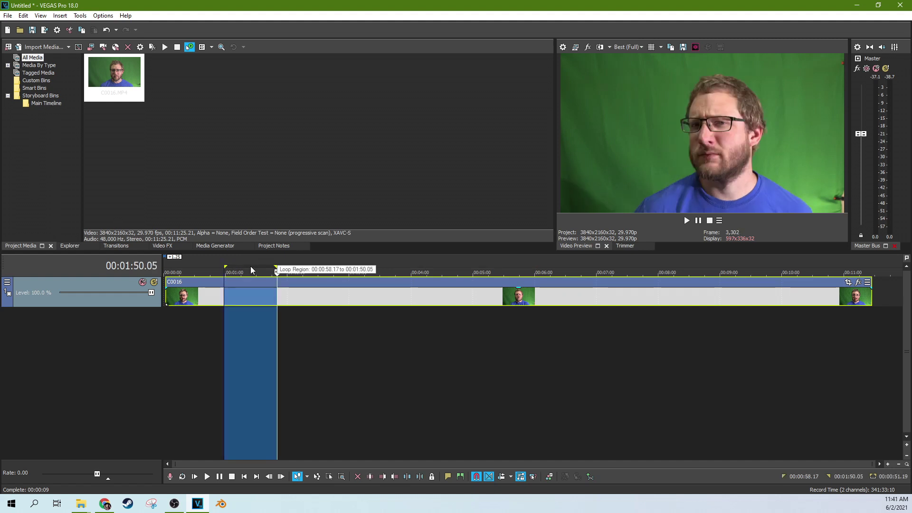
pyautogui.moveTo(275, 265); pyautogui.dragTo(265, 265)
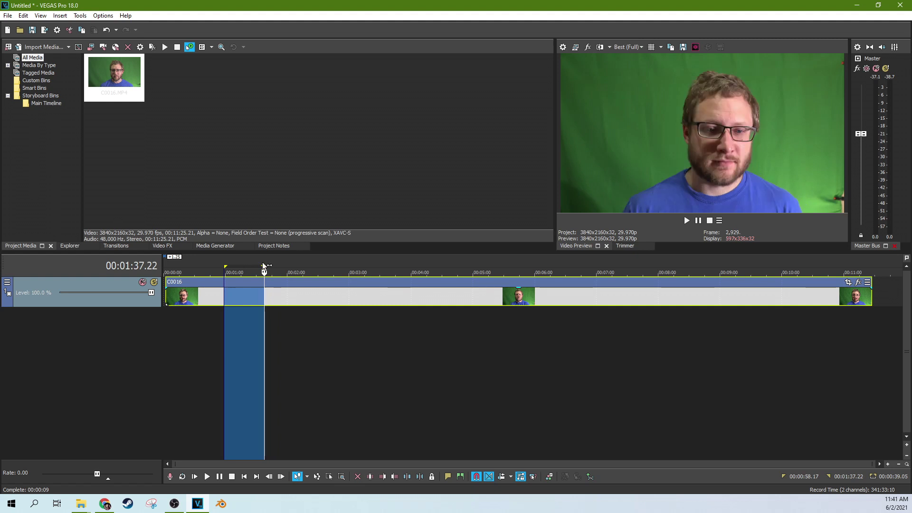
pyautogui.moveTo(248, 266); pyautogui.dragTo(244, 267)
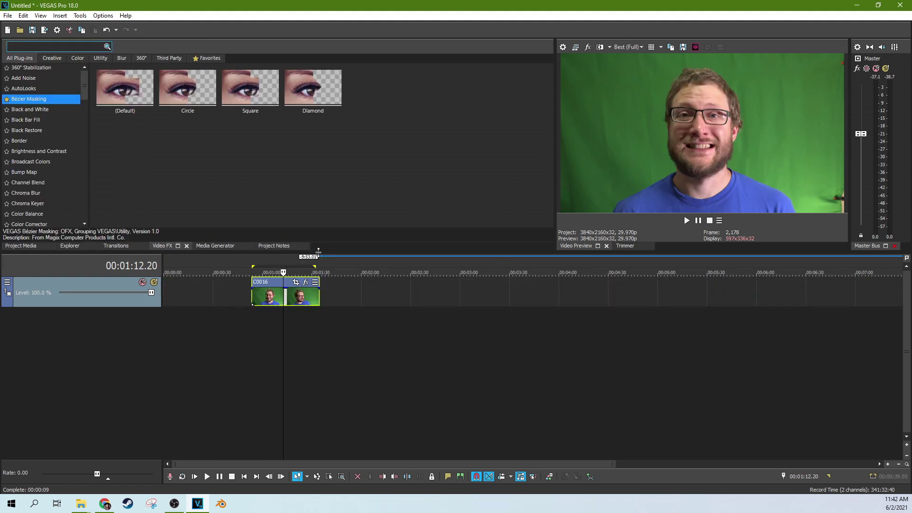
pyautogui.moveTo(268, 295); pyautogui.dragTo(285, 295)
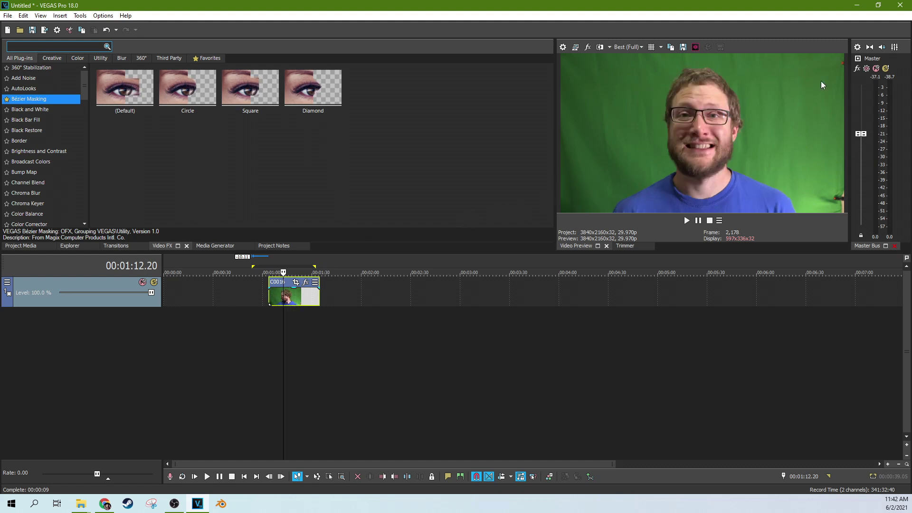
# Step: Search Video FX for 'se' and drop the (Default) Color Corrector (Secondary) preset onto C0016
pyautogui.click(23, 172)
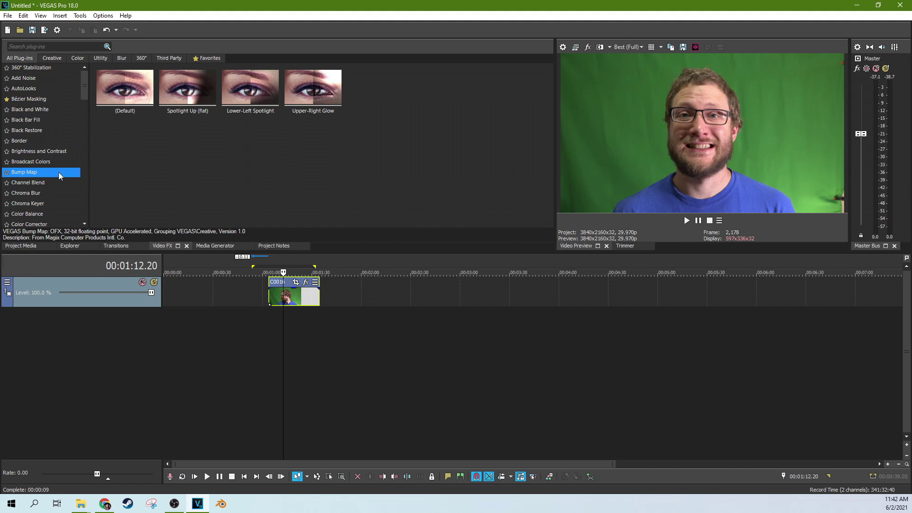
pyautogui.scroll(-5, 57, 174)
pyautogui.scroll(5, 56, 175)
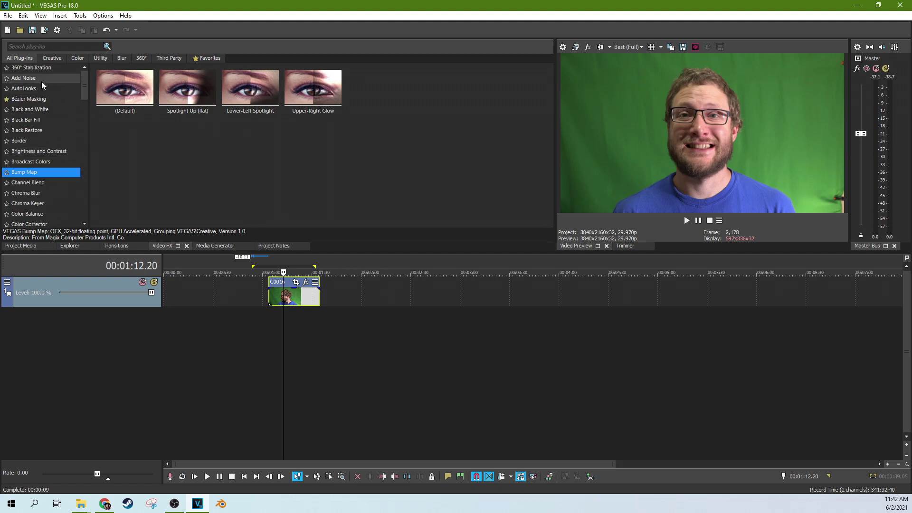
pyautogui.click(42, 47)
pyautogui.write('se')
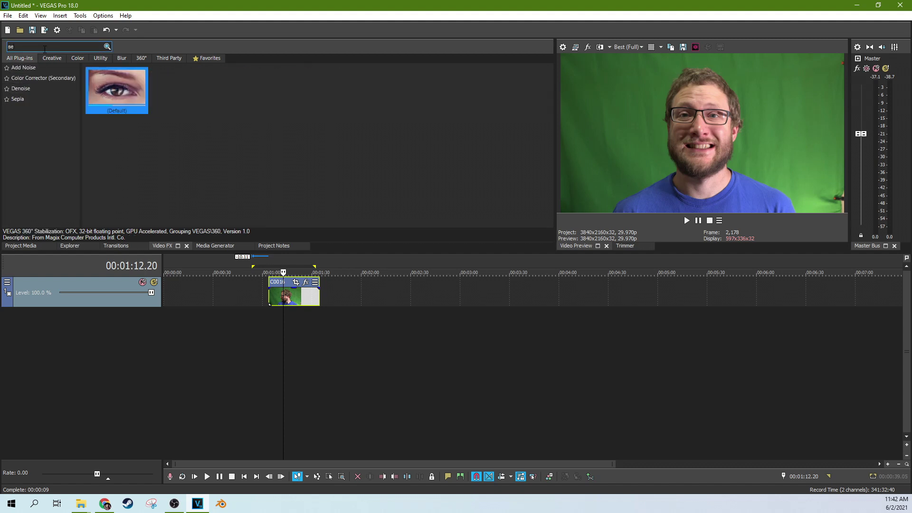
pyautogui.click(52, 78)
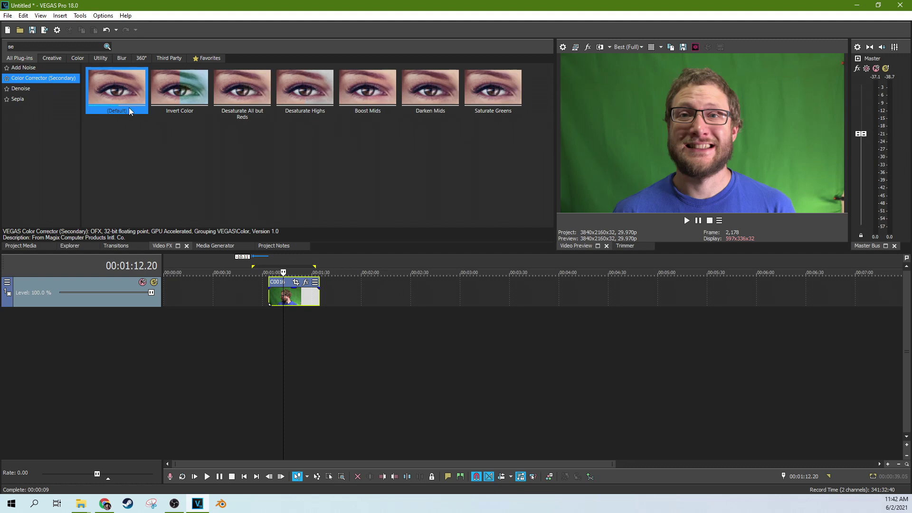
pyautogui.moveTo(126, 98); pyautogui.dragTo(270, 296)
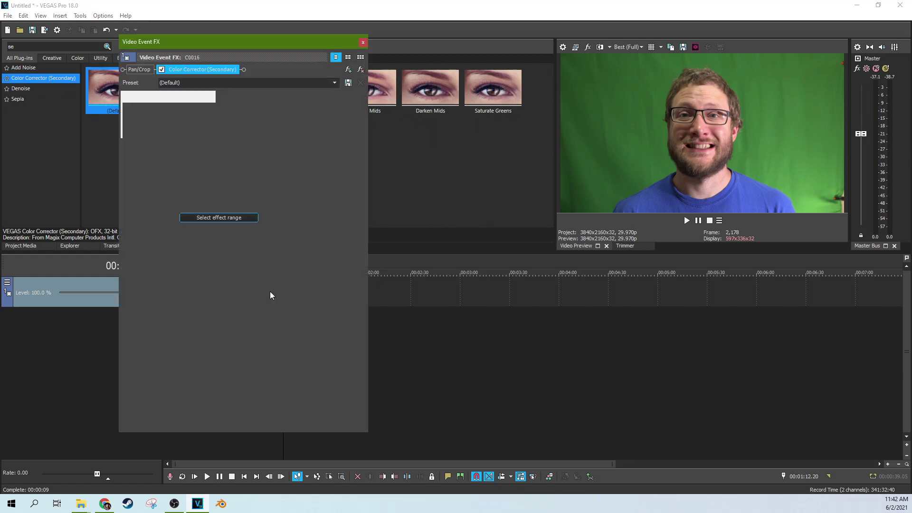
pyautogui.click(245, 217)
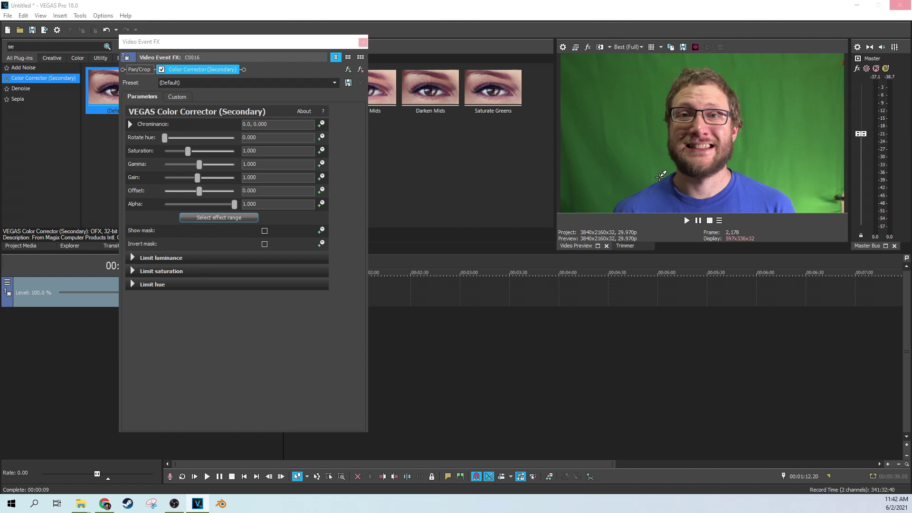
# Step: Sample the blue shirt, show the mask, disable the saturation limit, and expand hue limit (330.803)
pyautogui.click(647, 200)
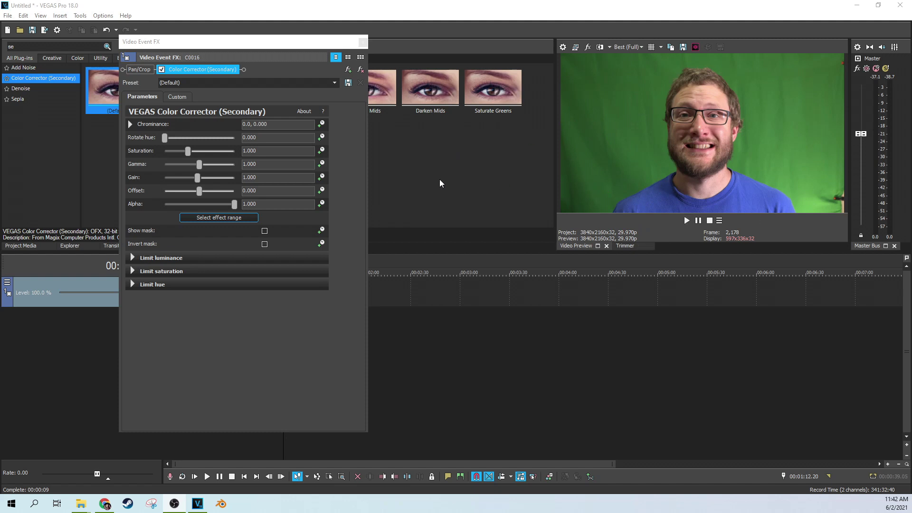
pyautogui.click(264, 232)
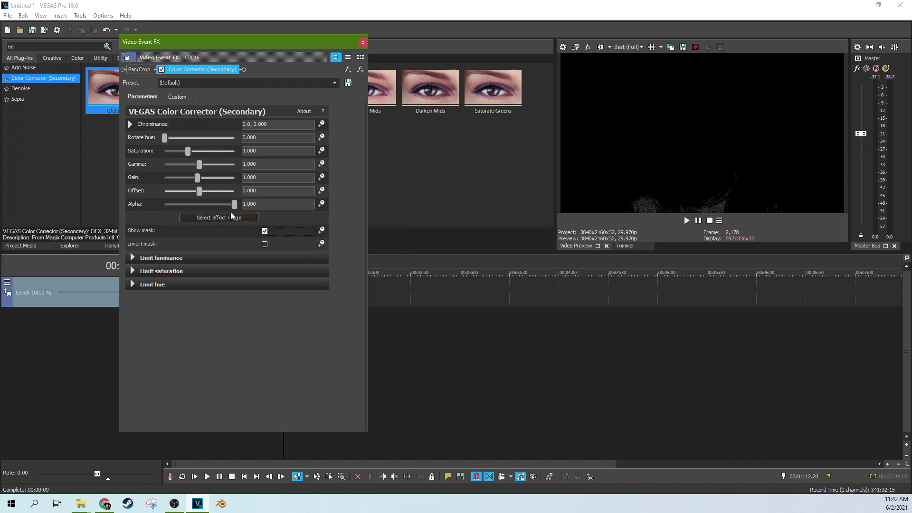
pyautogui.click(132, 257)
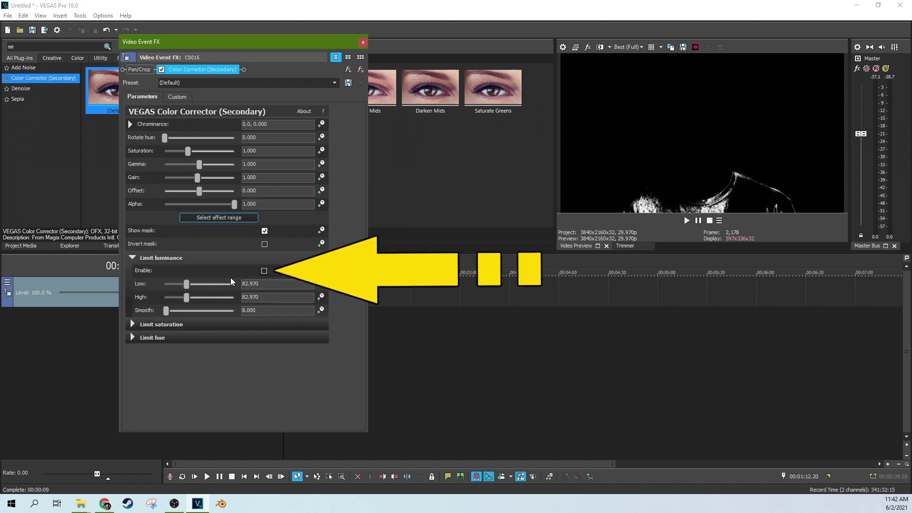
pyautogui.click(132, 324)
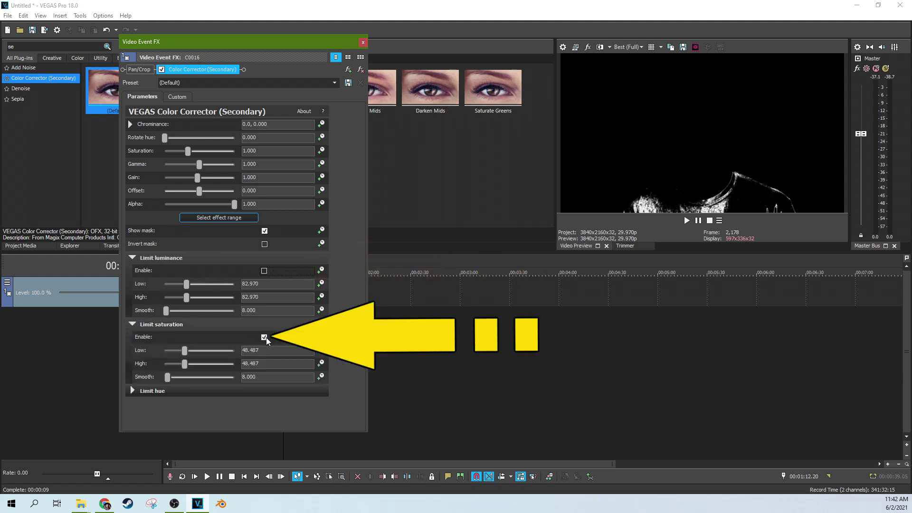
pyautogui.click(264, 337)
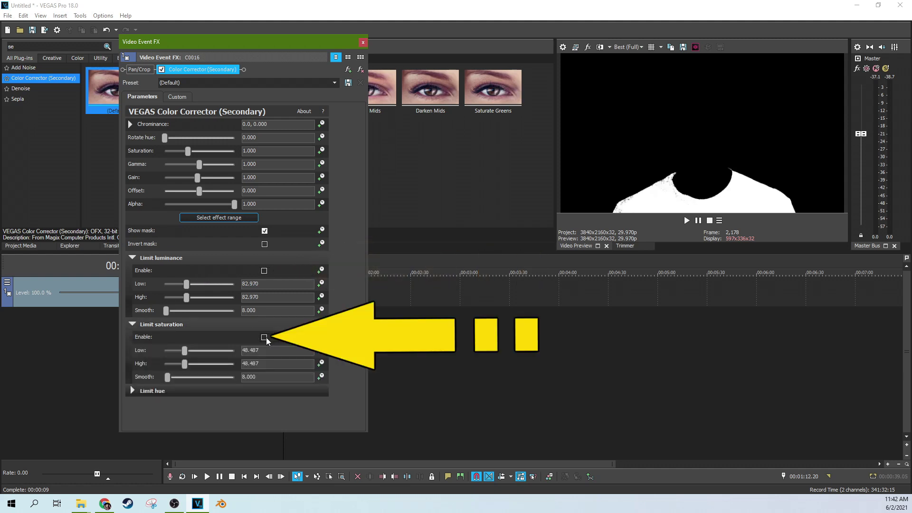
pyautogui.click(134, 392)
pyautogui.moveTo(362, 331); pyautogui.dragTo(355, 394)
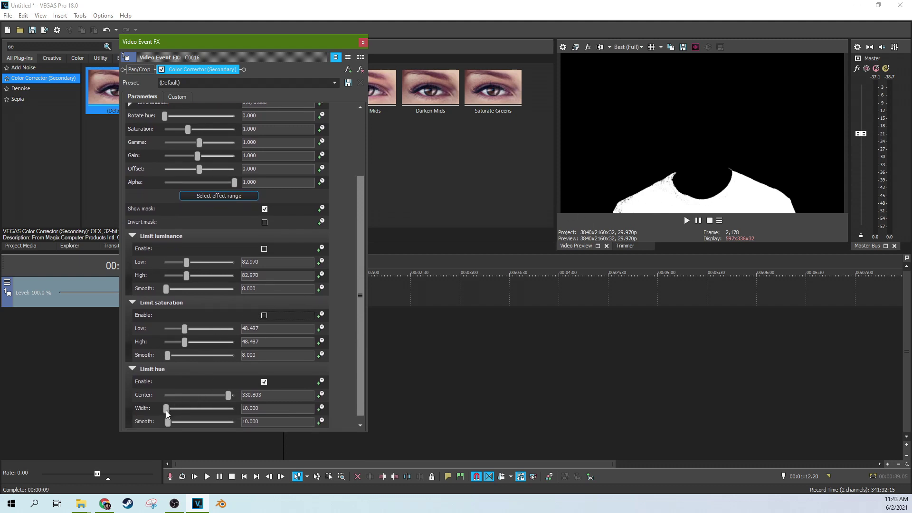
# Step: Drag the hue limit Width to 26.939, then move the FX window aside and check another frame
pyautogui.moveTo(358, 322); pyautogui.dragTo(359, 330)
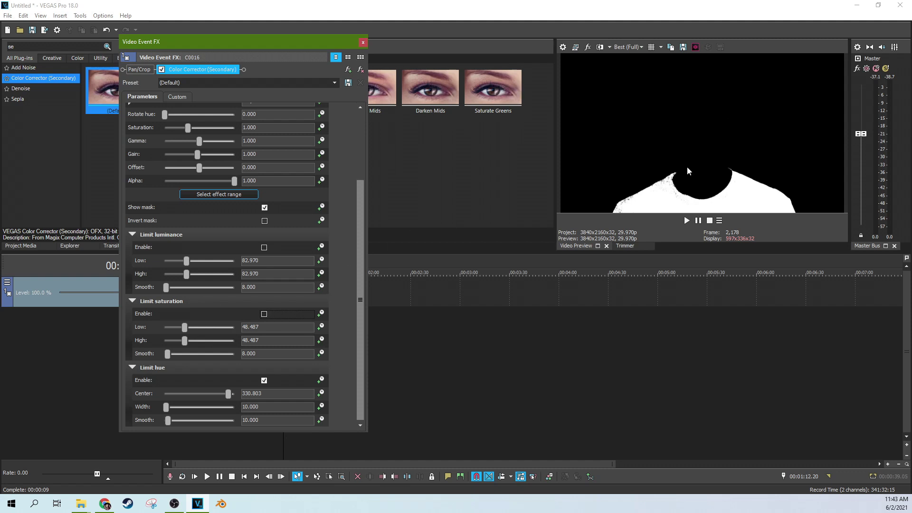
pyautogui.scroll(1, 331, 304)
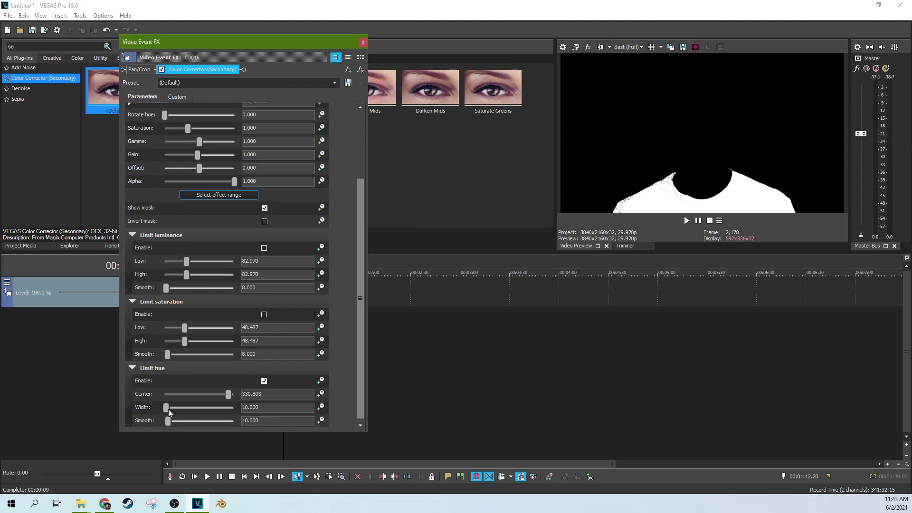
pyautogui.moveTo(166, 408); pyautogui.dragTo(170, 409)
pyautogui.moveTo(267, 42); pyautogui.dragTo(523, 42)
pyautogui.click(297, 303)
# Step: At frame 1:14.03, tune the hue limit to Width 17.143 and Smooth 35.510
pyautogui.click(298, 303)
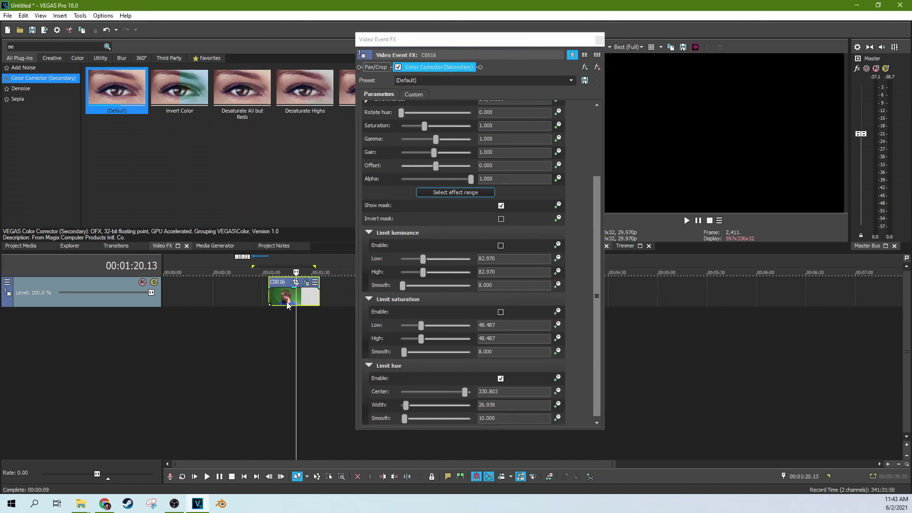
pyautogui.click(287, 305)
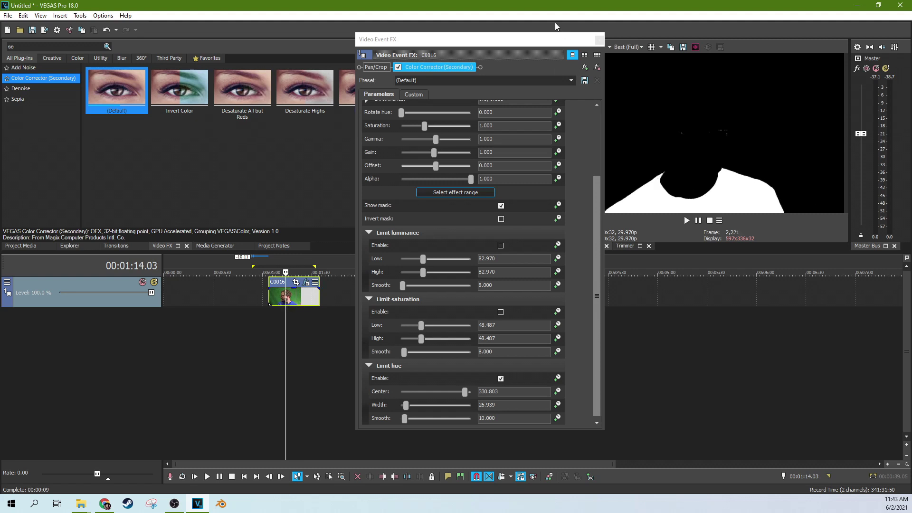
pyautogui.moveTo(539, 40); pyautogui.dragTo(499, 37)
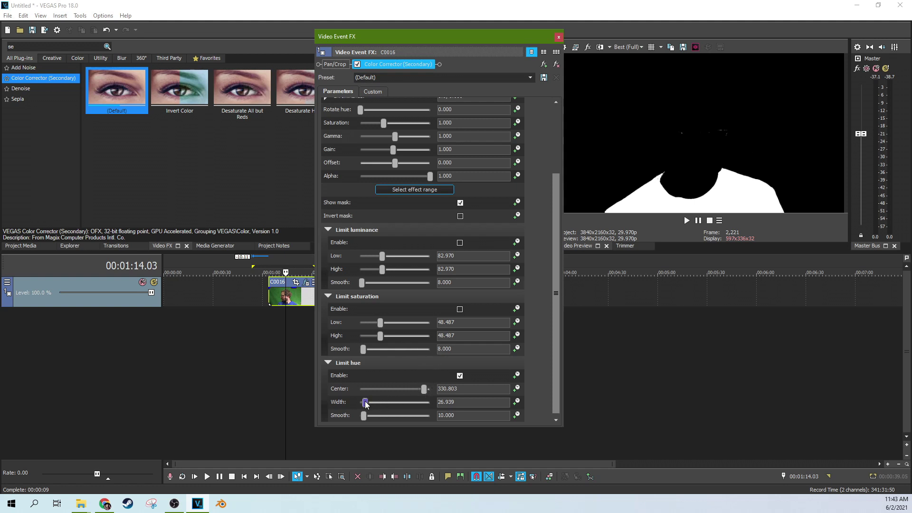
pyautogui.moveTo(365, 402); pyautogui.dragTo(369, 404)
pyautogui.moveTo(364, 418); pyautogui.dragTo(358, 415)
pyautogui.moveTo(359, 415)
pyautogui.mouseDown()
pyautogui.moveTo(372, 413)
pyautogui.moveTo(358, 407)
pyautogui.mouseUp()
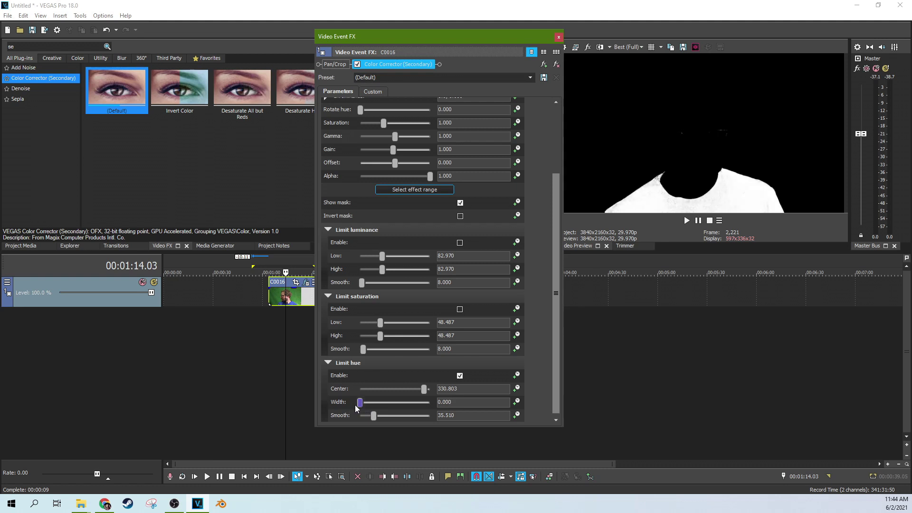
pyautogui.moveTo(359, 404); pyautogui.dragTo(363, 405)
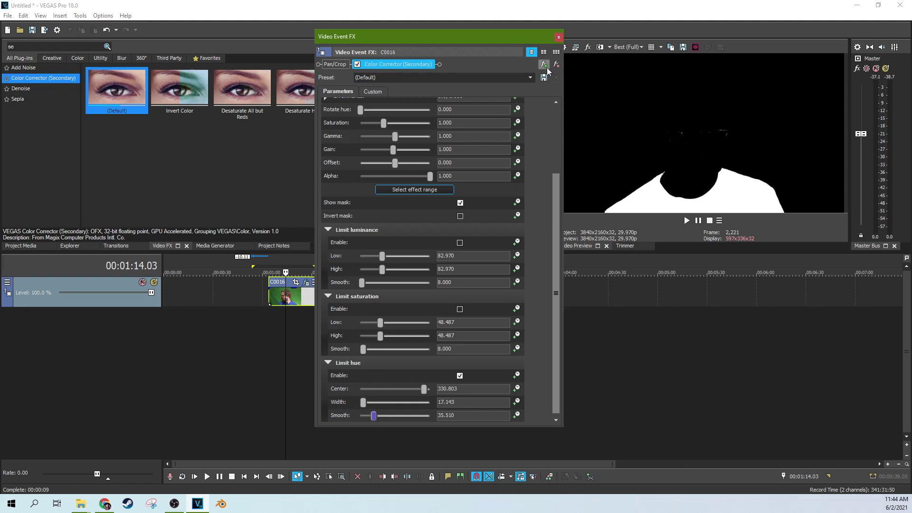
# Step: Close the effect settings, recheck the clip at 1:12.03, and show Project Media
pyautogui.click(559, 37)
pyautogui.click(282, 304)
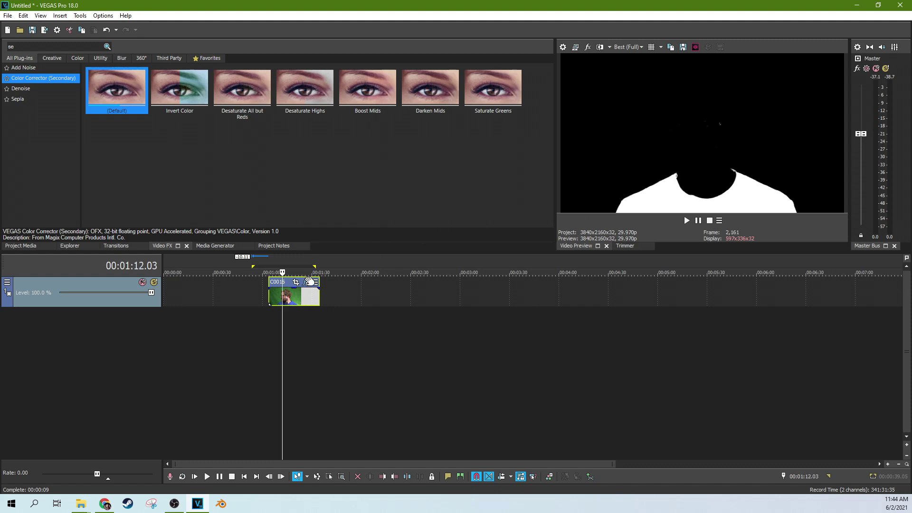
pyautogui.click(306, 283)
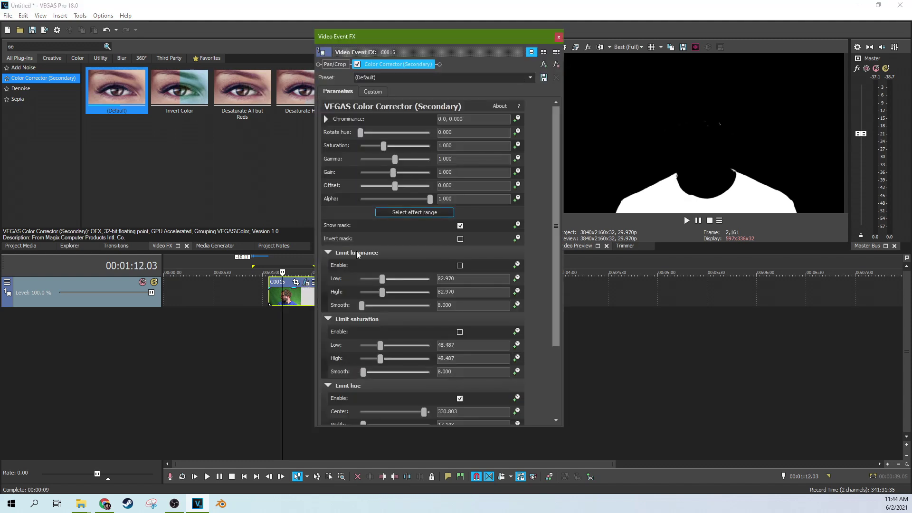
pyautogui.click(558, 38)
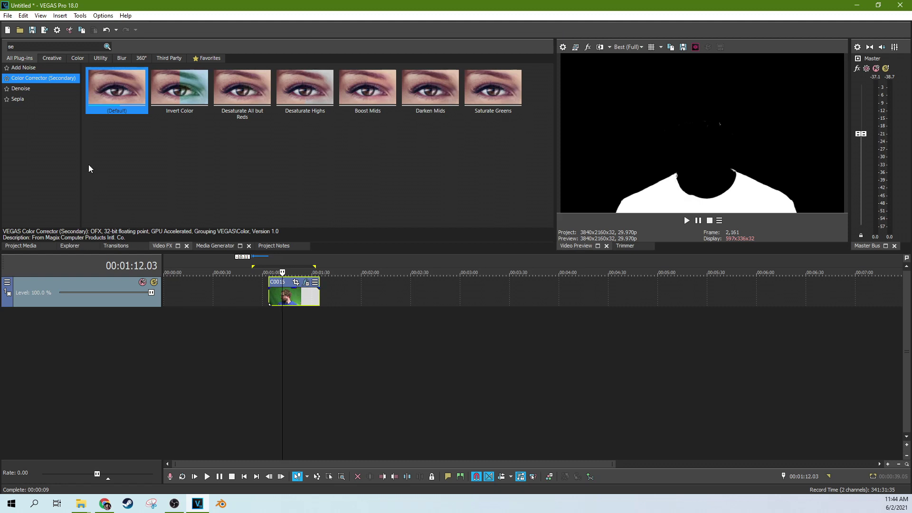
pyautogui.click(24, 246)
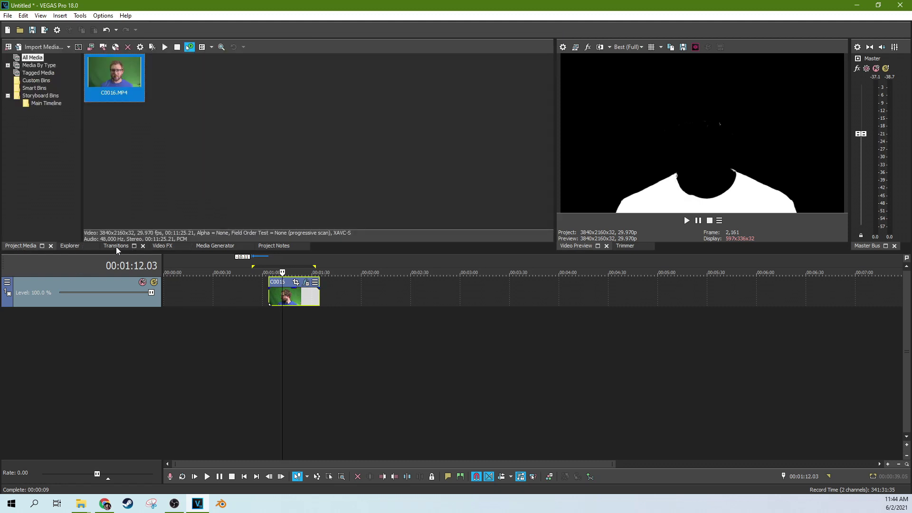
# Step: Search Video FX for 'b' and drop the default Bézier Masking preset onto C0016
pyautogui.click(163, 246)
pyautogui.click(4, 47)
pyautogui.write('se')
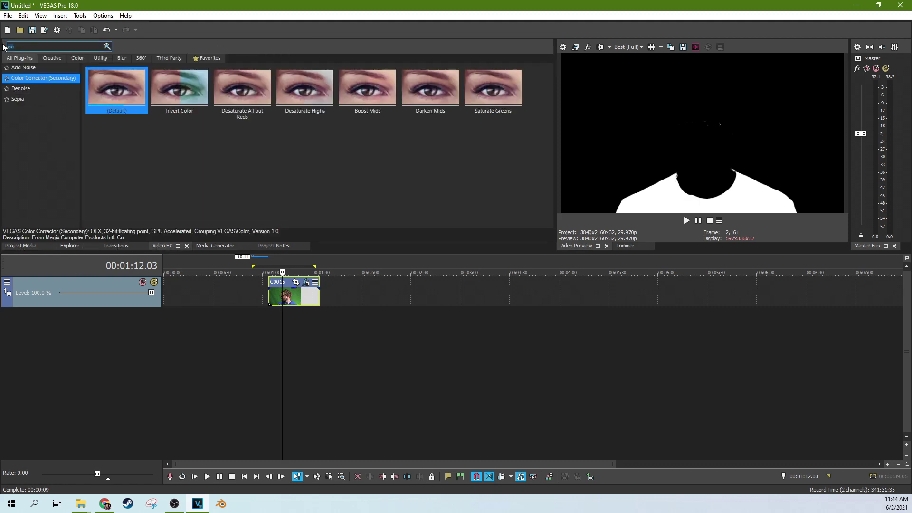
pyautogui.press('BackSpace')
pyautogui.press('BackSpace')
pyautogui.write('b')
pyautogui.click(45, 78)
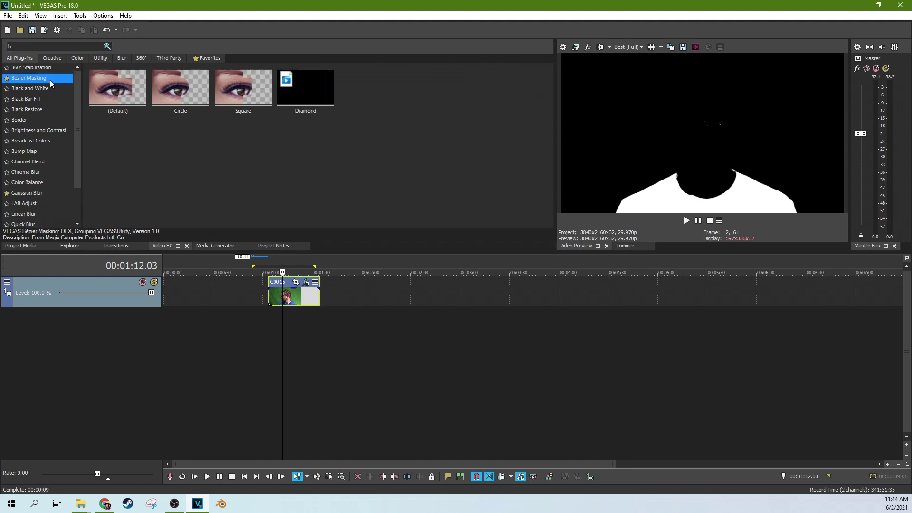
pyautogui.moveTo(110, 95); pyautogui.dragTo(285, 295)
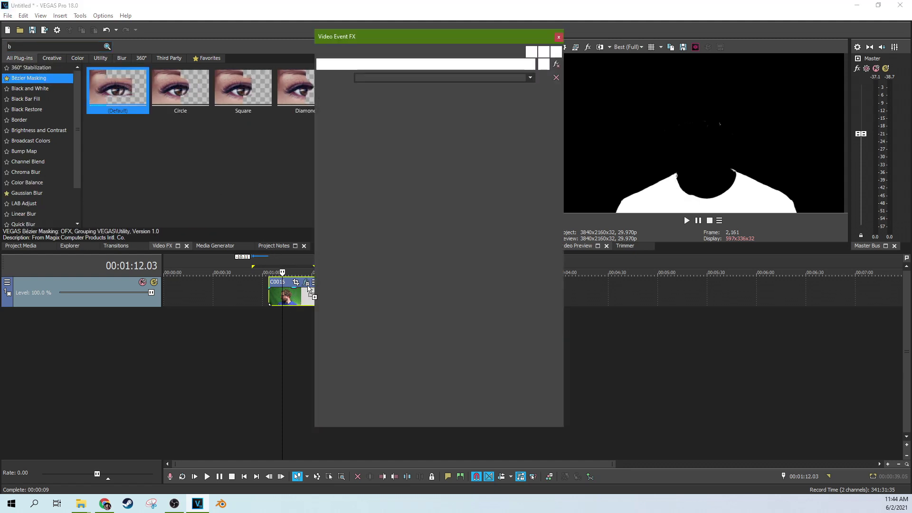
# Step: Move the Bézier mask down over the shirt and widen it across the shoulders
pyautogui.moveTo(524, 39); pyautogui.dragTo(463, 38)
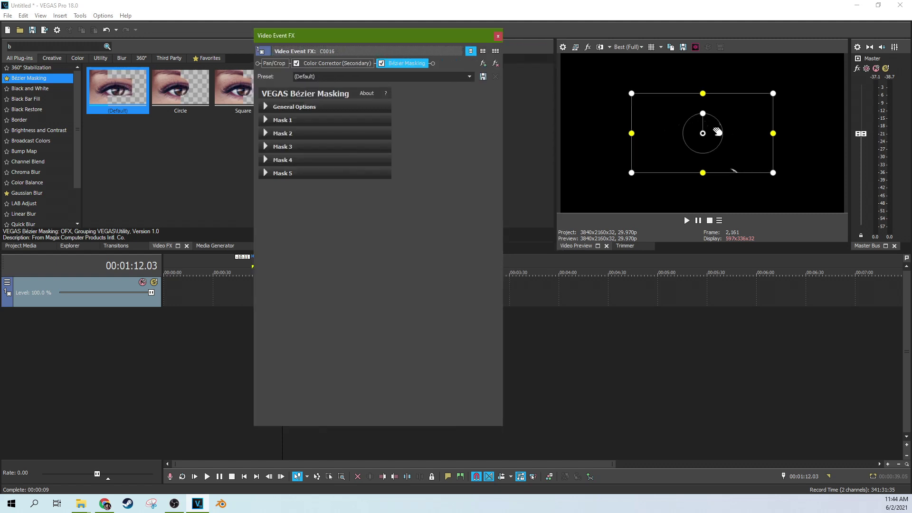
pyautogui.moveTo(708, 162); pyautogui.dragTo(688, 224)
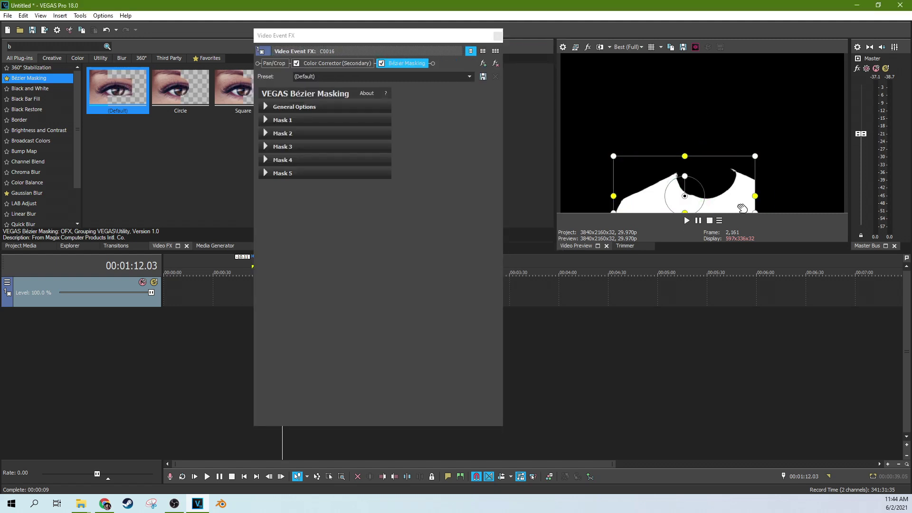
pyautogui.moveTo(754, 196); pyautogui.dragTo(784, 217)
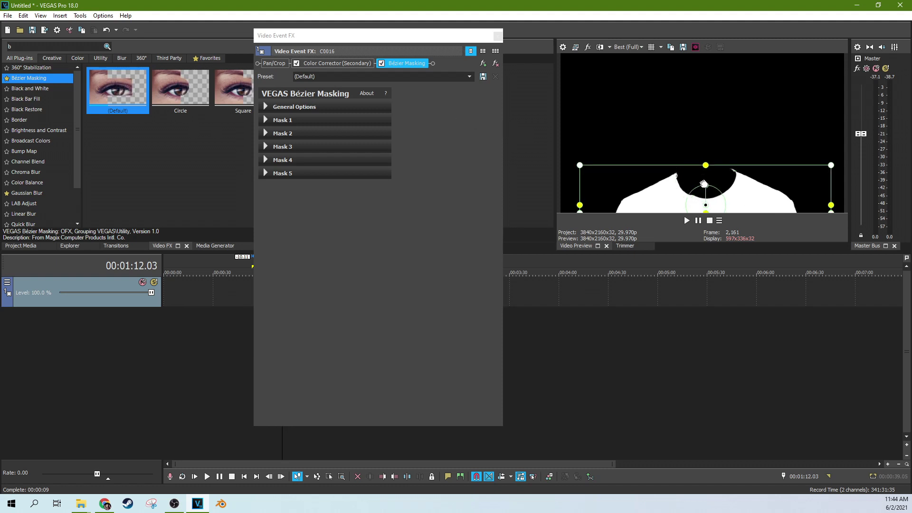
pyautogui.moveTo(704, 173); pyautogui.dragTo(700, 183)
pyautogui.moveTo(465, 40); pyautogui.dragTo(558, 45)
# Step: Play the clip forward and backward to check the mask, then raise it slightly at 01:12.11
pyautogui.click(302, 295)
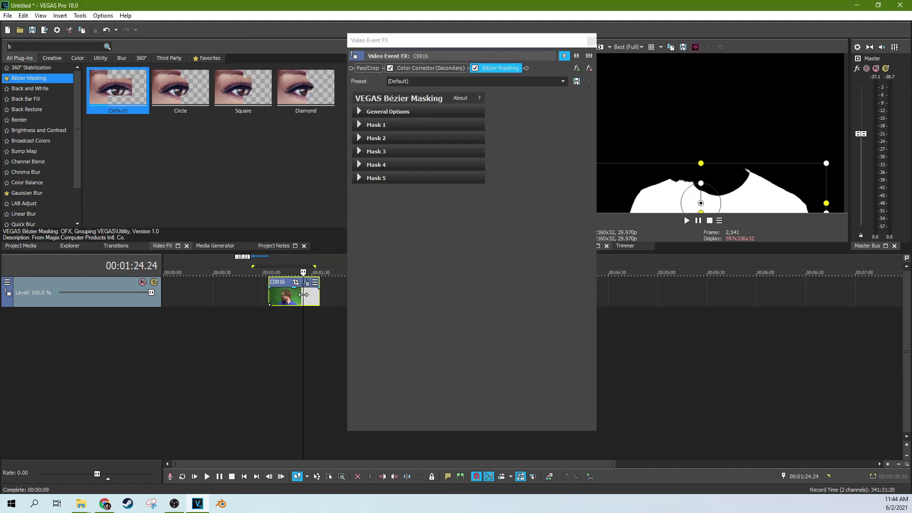
pyautogui.press('space')
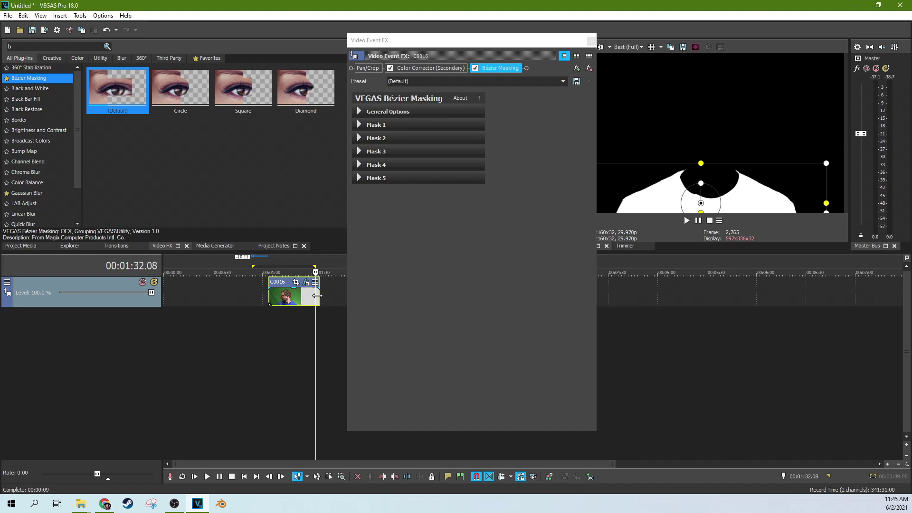
pyautogui.press('j')
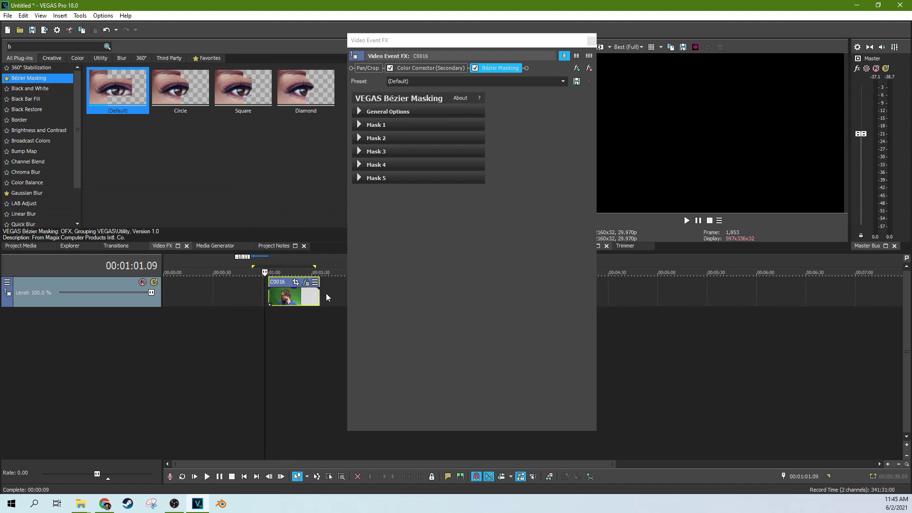
pyautogui.click(283, 298)
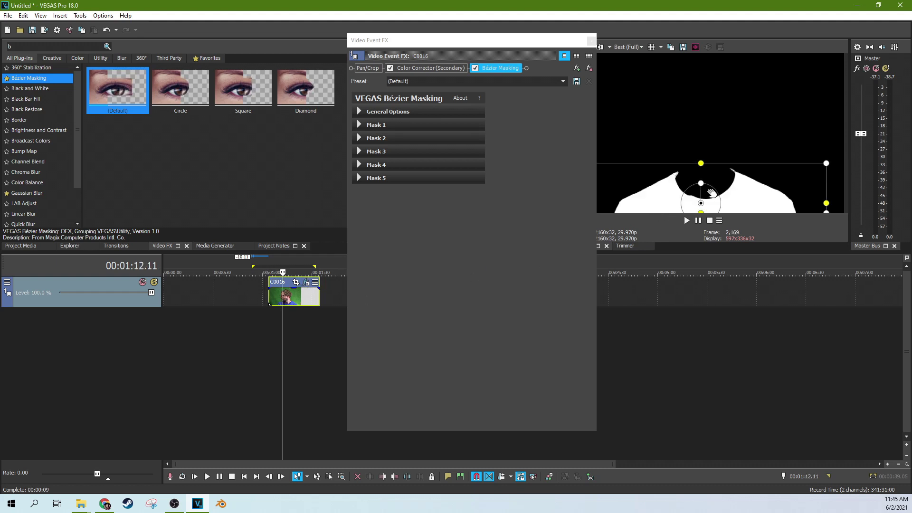
pyautogui.moveTo(711, 192); pyautogui.dragTo(711, 188)
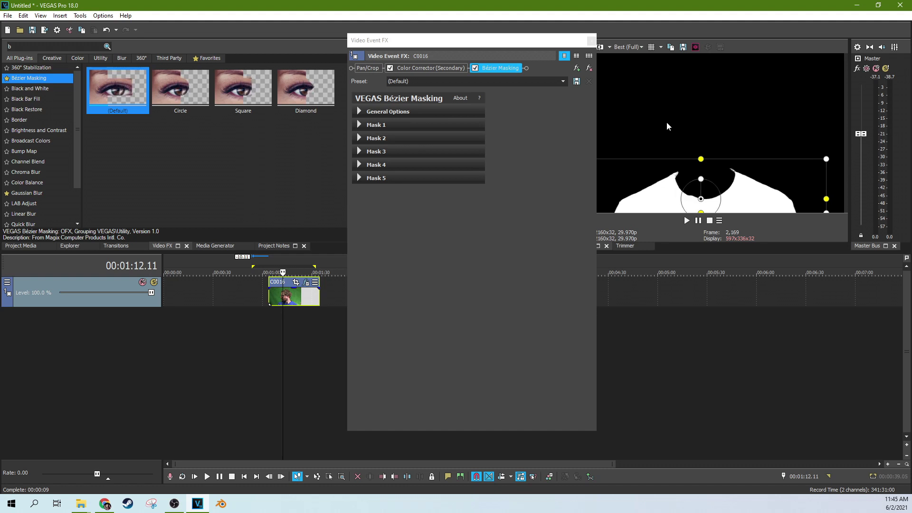
pyautogui.moveTo(582, 40); pyautogui.dragTo(399, 54)
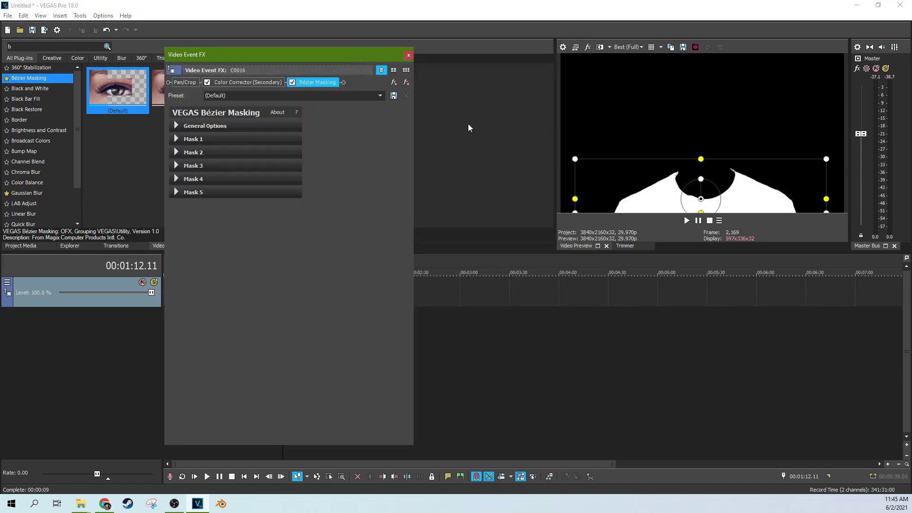
# Step: Enable Mask FX in the Bézier mask's General Options, then play back the result
pyautogui.click(409, 55)
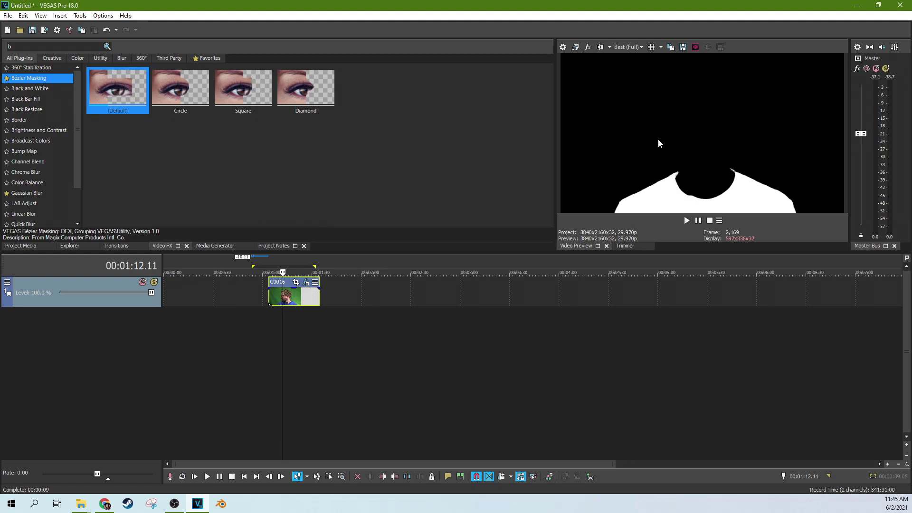
pyautogui.click(293, 304)
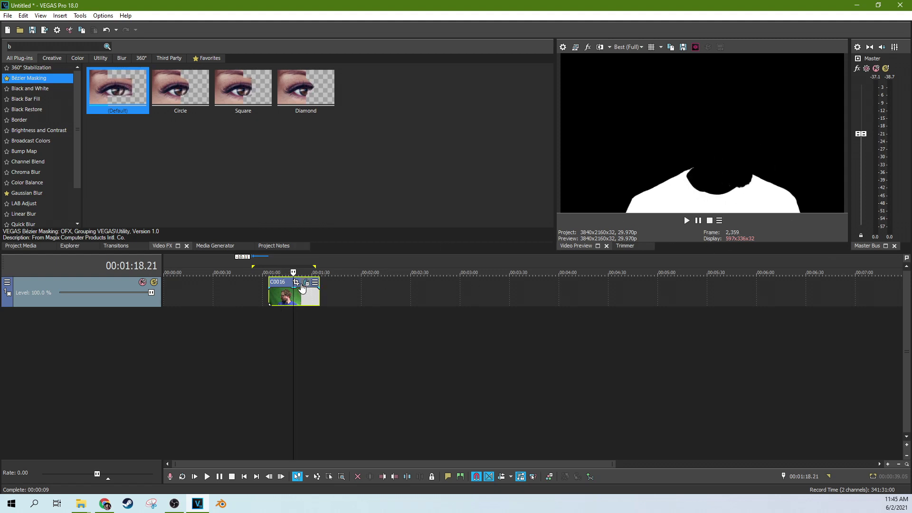
pyautogui.click(306, 285)
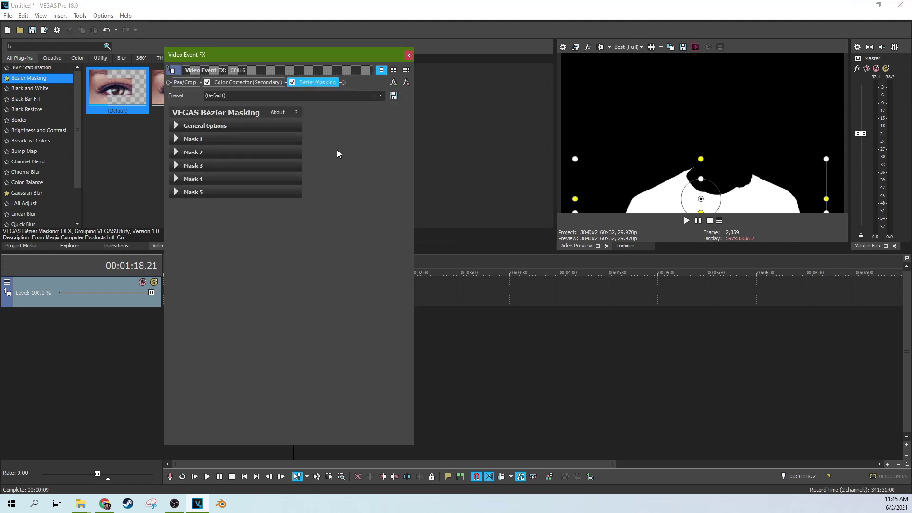
pyautogui.click(177, 126)
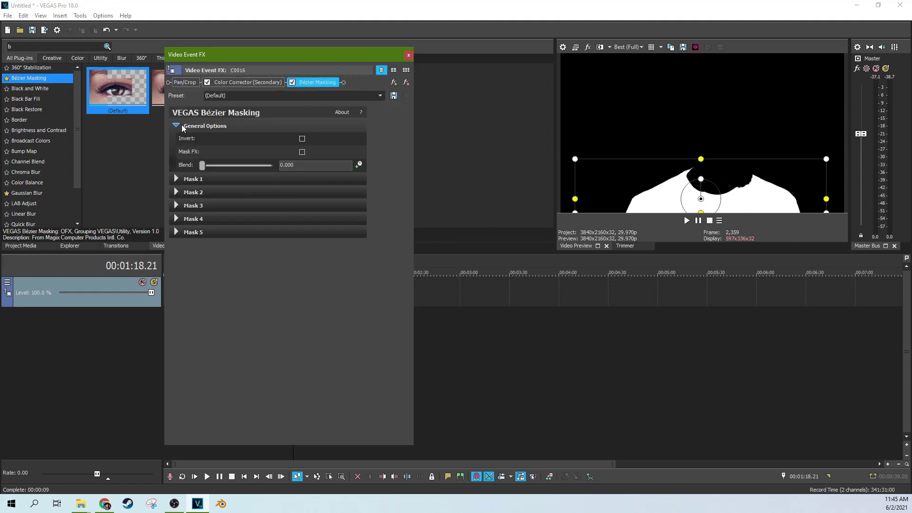
pyautogui.click(302, 152)
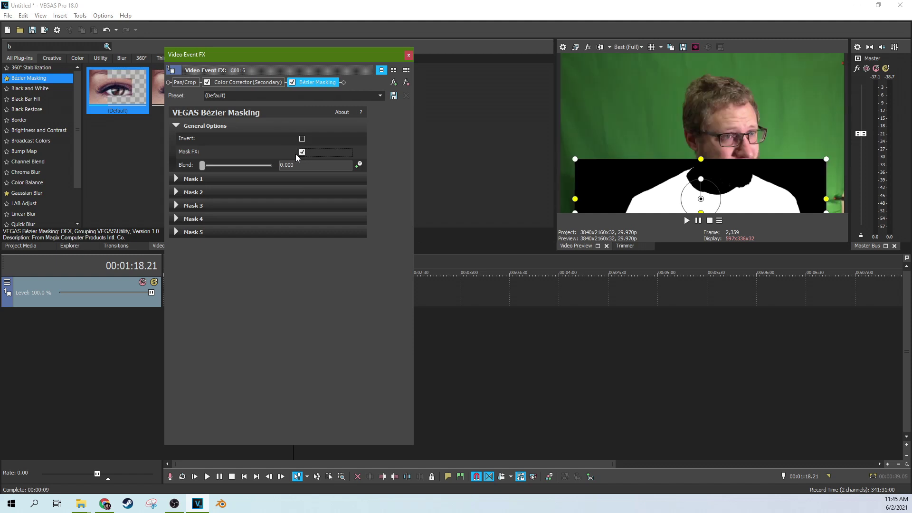
pyautogui.click(408, 58)
pyautogui.click(268, 294)
pyautogui.press('space')
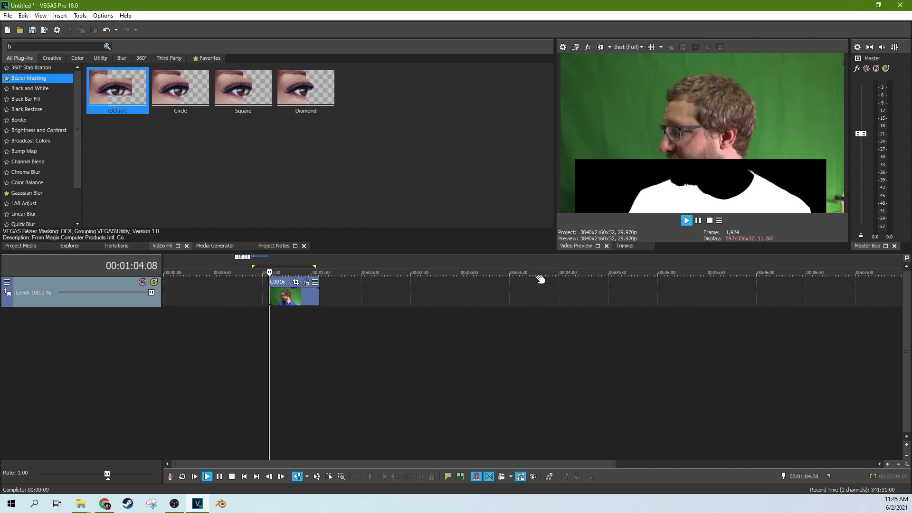
# Step: Stop playback at 01:13.16 and bring up the Color Corrector (Secondary) settings for C0016
pyautogui.click(698, 221)
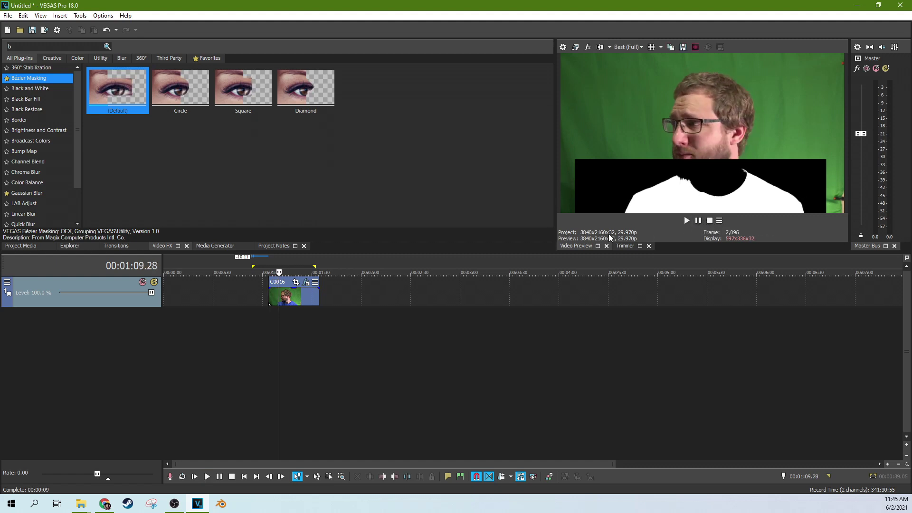
pyautogui.click(304, 304)
pyautogui.click(285, 294)
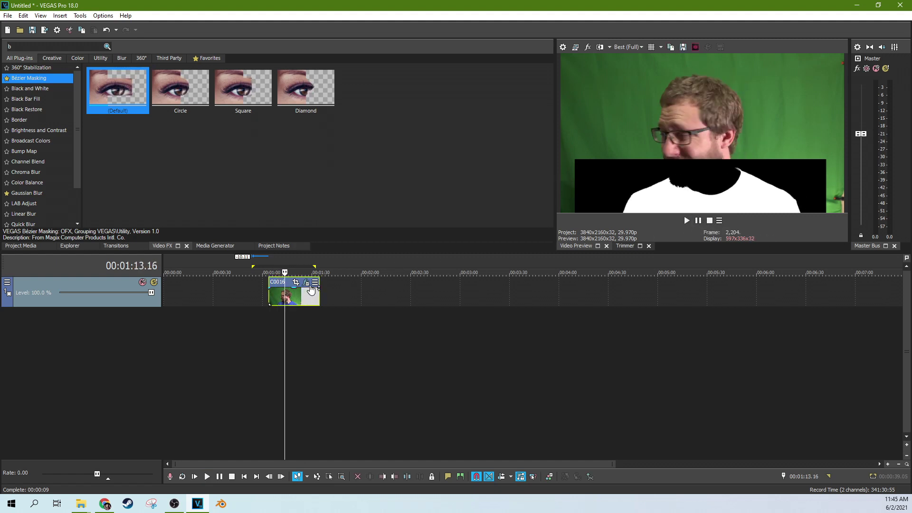
pyautogui.click(307, 283)
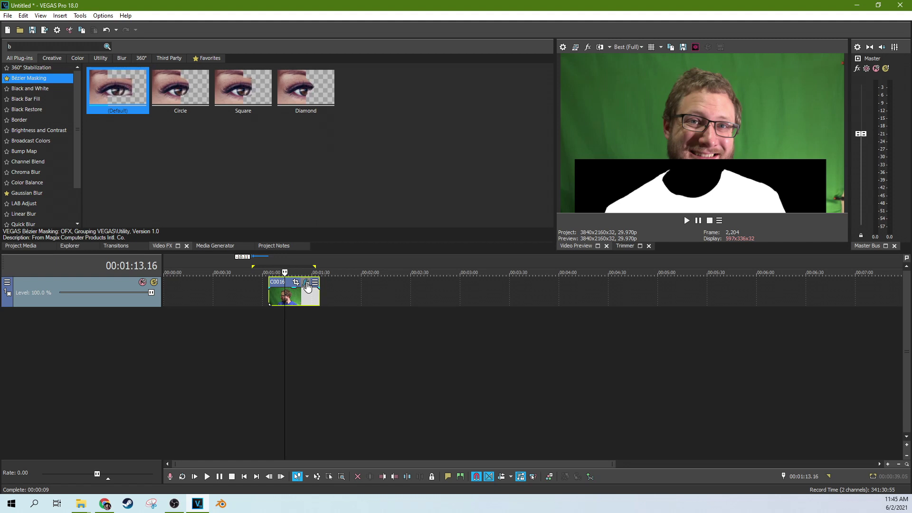
pyautogui.click(246, 82)
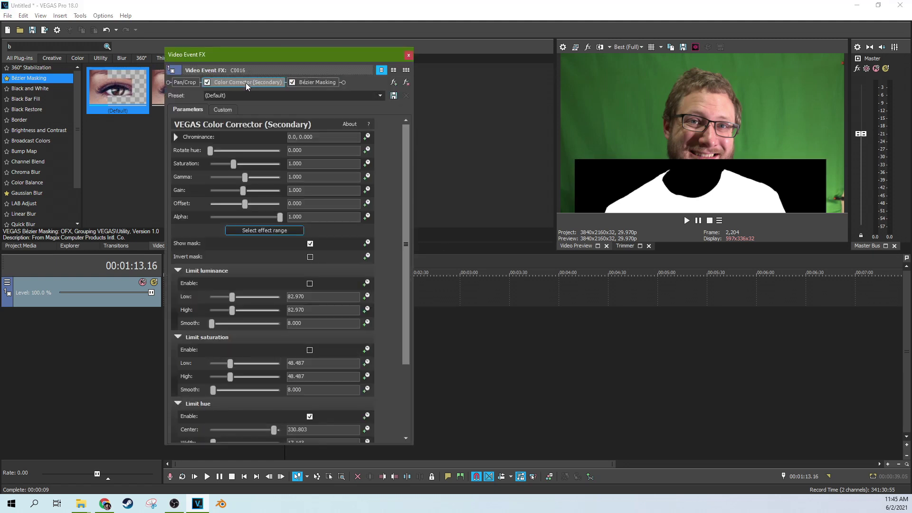
# Step: Toggle the Show mask view to compare, and drag Rotate hue toward orange
pyautogui.click(310, 244)
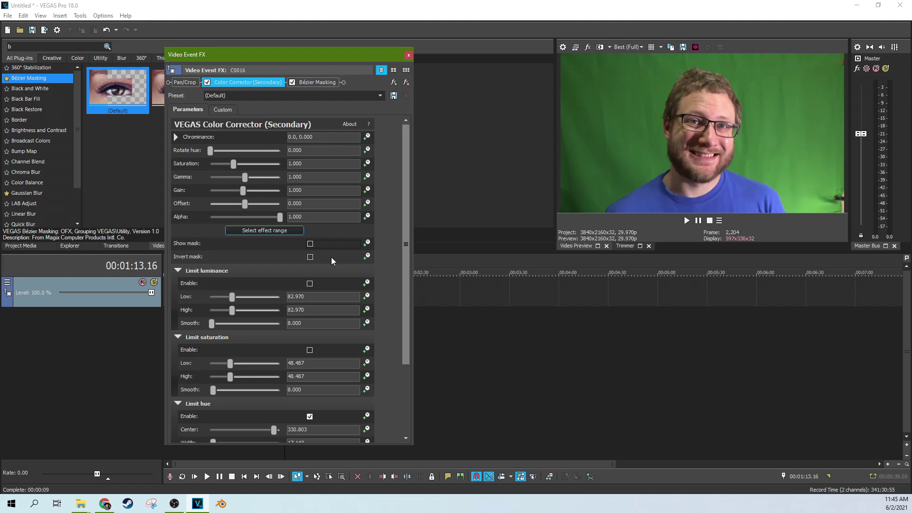
pyautogui.click(311, 244)
pyautogui.click(310, 244)
pyautogui.click(310, 244)
pyautogui.moveTo(212, 152); pyautogui.dragTo(236, 152)
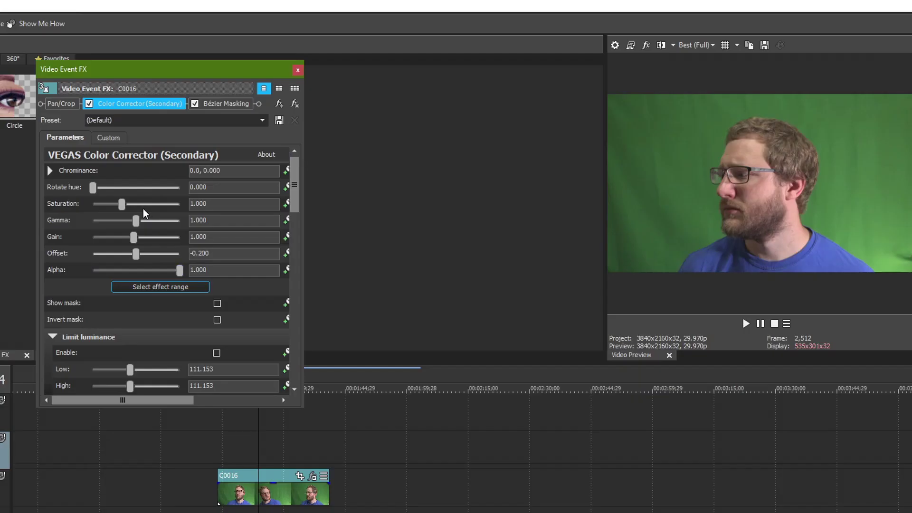
# Step: Set Saturation 0.469, reset Gain to 1.000, Offset -29.374, lower Alpha, and Rotate hue 227.755
pyautogui.moveTo(144, 209); pyautogui.dragTo(141, 189)
pyautogui.moveTo(133, 235)
pyautogui.mouseDown()
pyautogui.moveTo(177, 234)
pyautogui.moveTo(126, 235)
pyautogui.mouseUp()
pyautogui.doubleClick(127, 235)
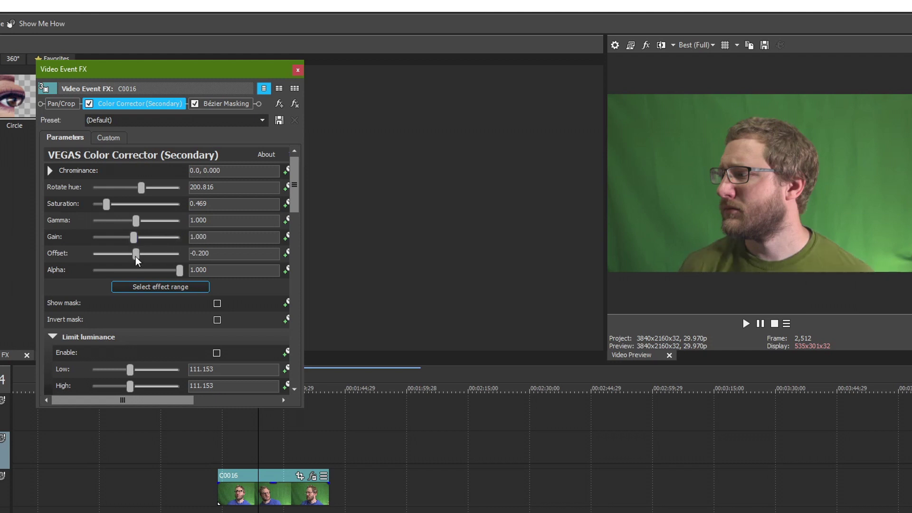
pyautogui.moveTo(135, 256); pyautogui.dragTo(130, 255)
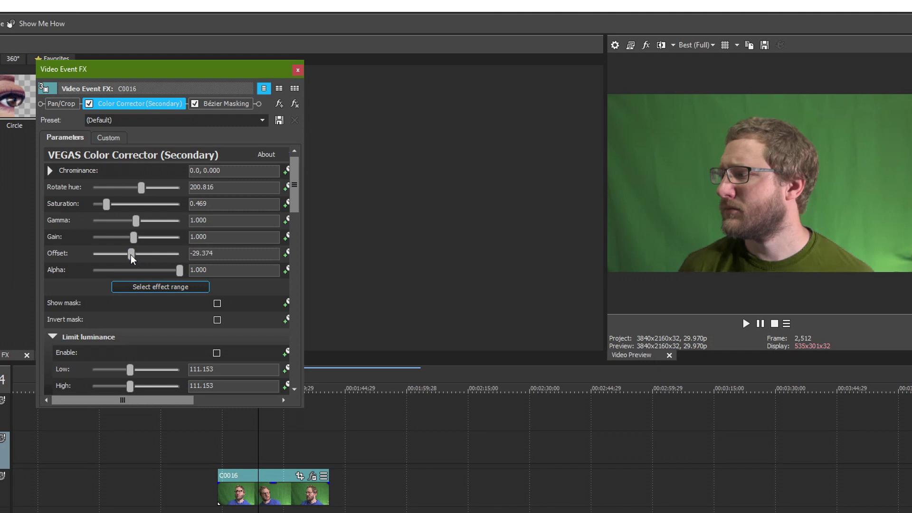
pyautogui.moveTo(179, 269); pyautogui.dragTo(156, 270)
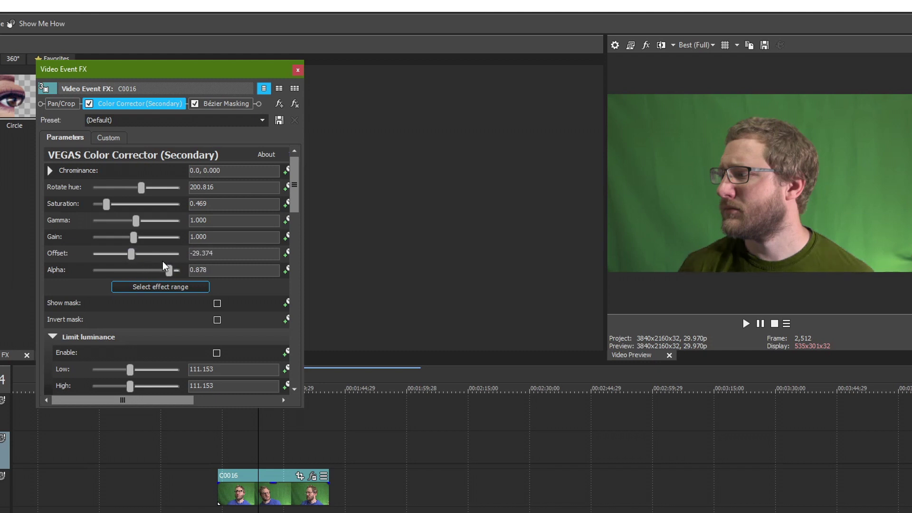
pyautogui.moveTo(142, 193); pyautogui.dragTo(145, 192)
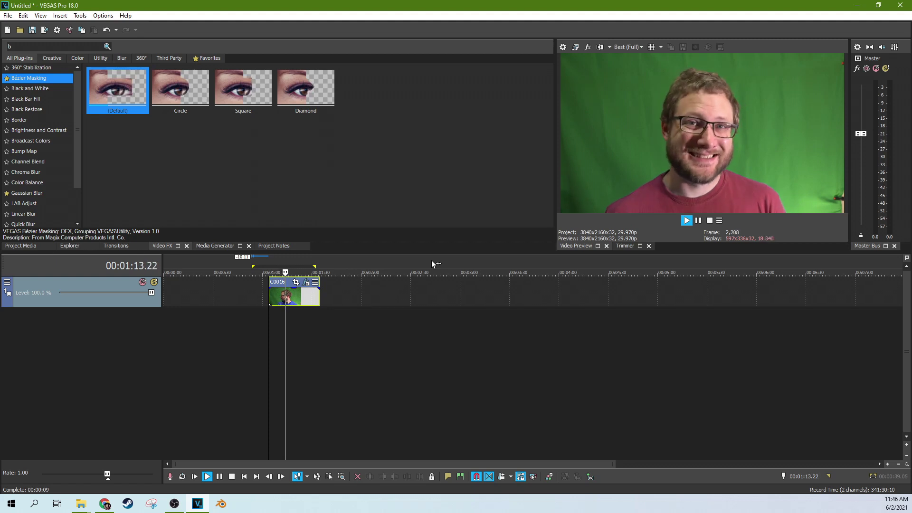
pyautogui.click(698, 221)
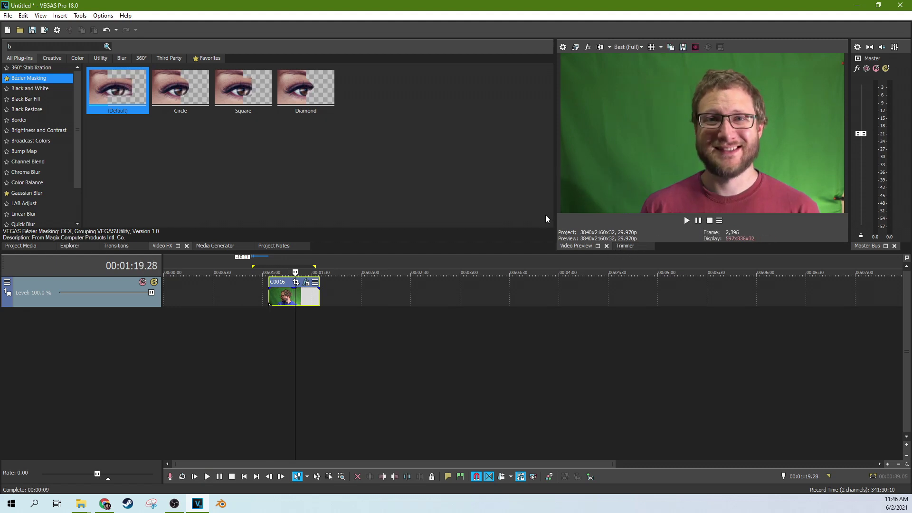